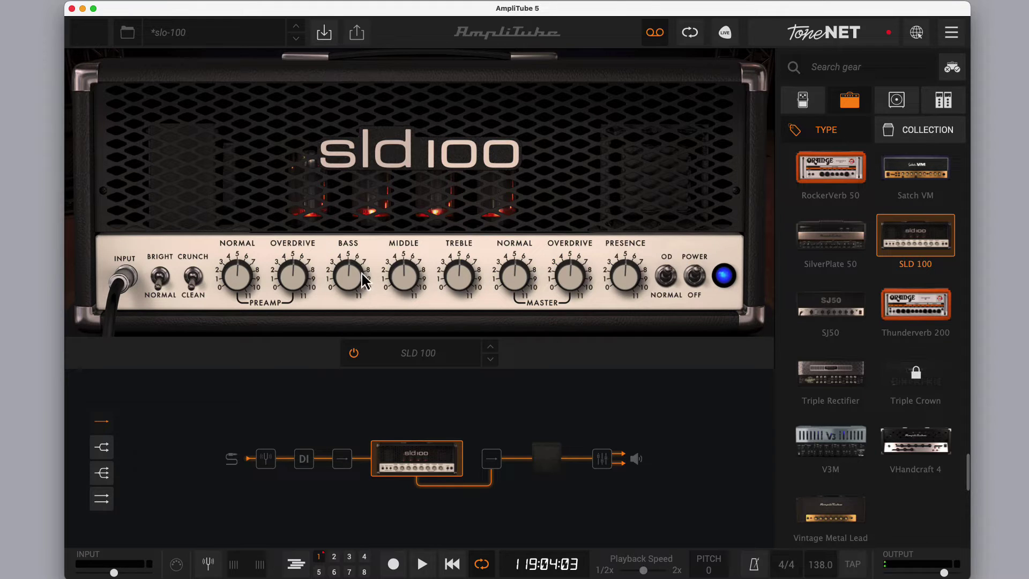
# Lower the Overdrive preamp knob to 1.0, switch the amp from Clean to Crunch and audition the loop
pyautogui.moveTo(292, 275); pyautogui.dragTo(307, 349)
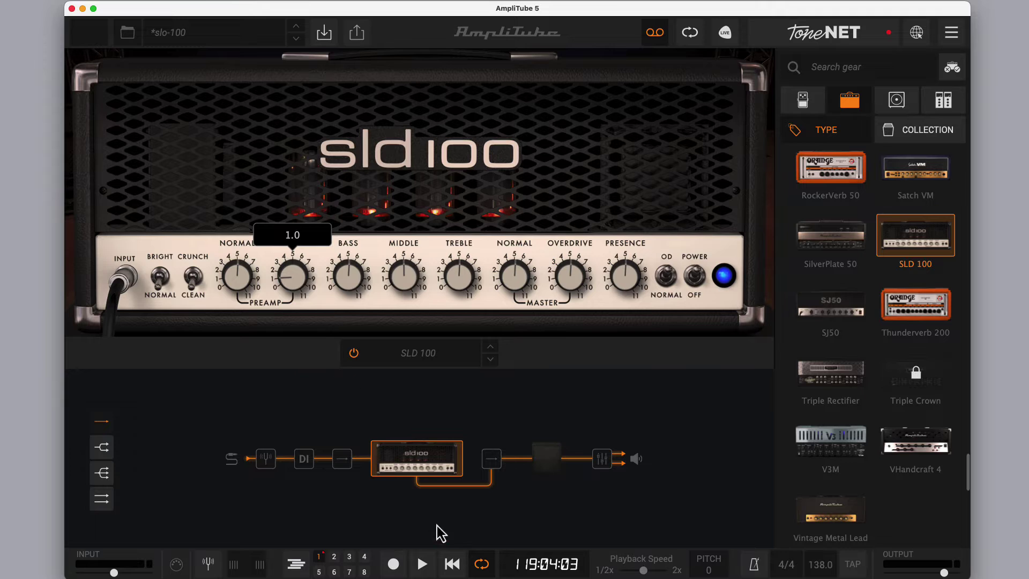
pyautogui.click(421, 572)
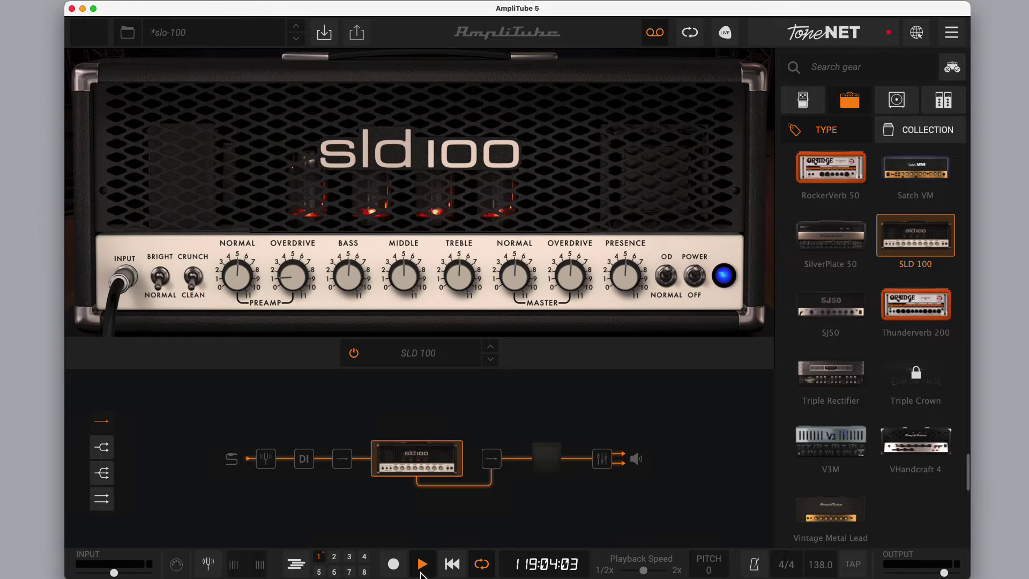
pyautogui.click(192, 281)
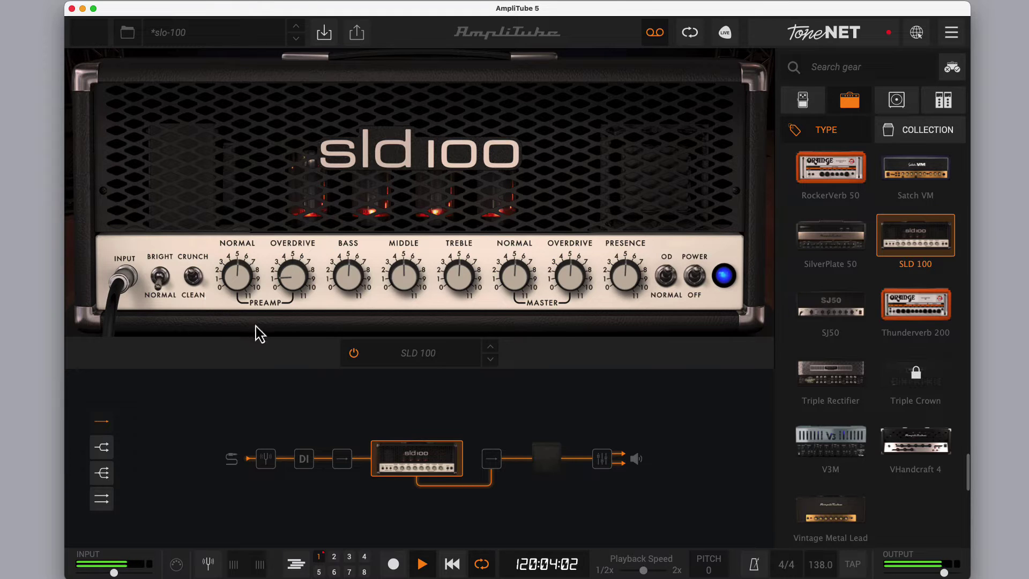
pyautogui.click(423, 566)
pyautogui.click(422, 567)
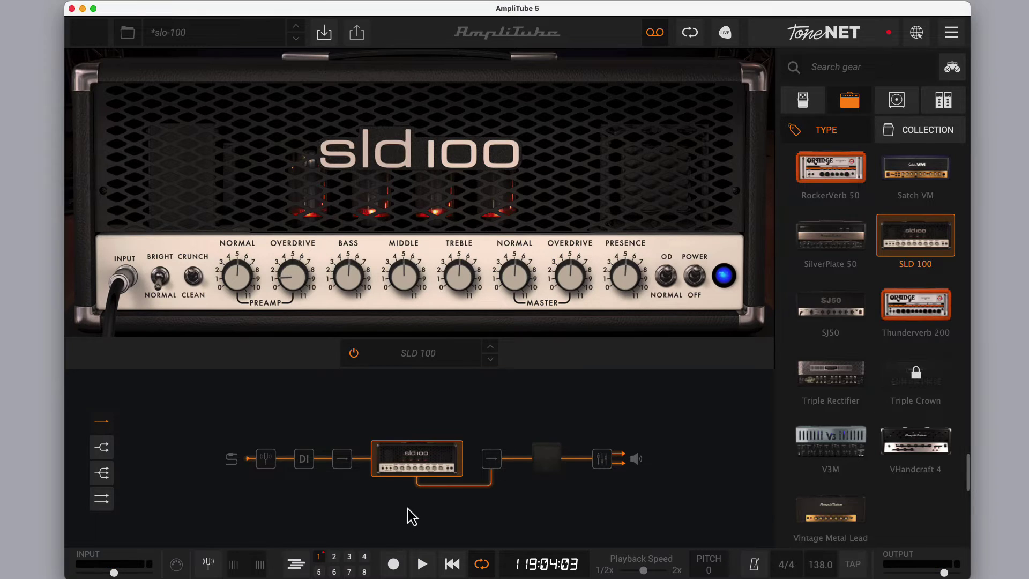
pyautogui.click(422, 564)
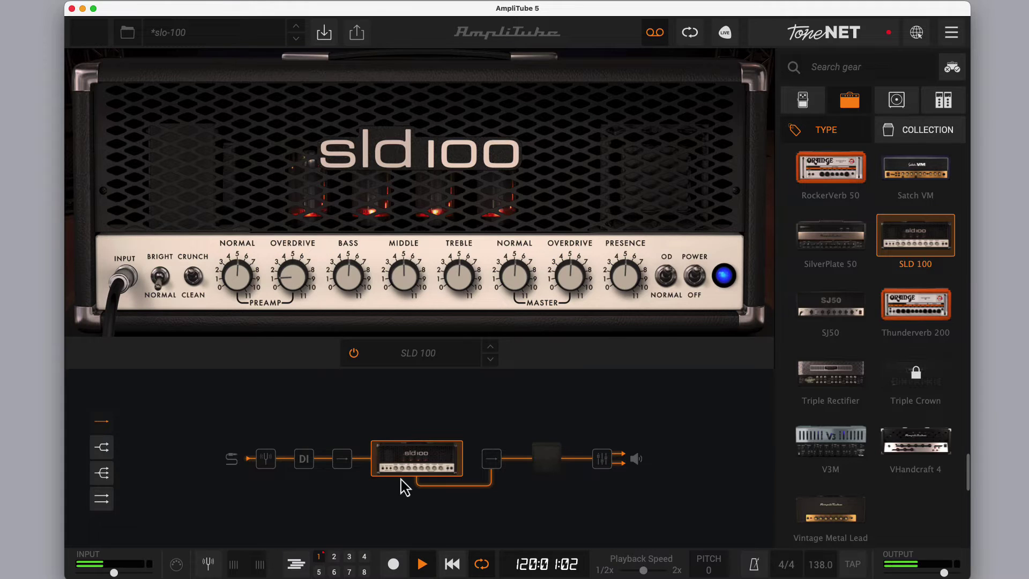
# Raise the Overdrive preamp knob to 3.5 during playback, switch the amp back to Clean and stop the loop
pyautogui.moveTo(289, 284); pyautogui.dragTo(289, 257)
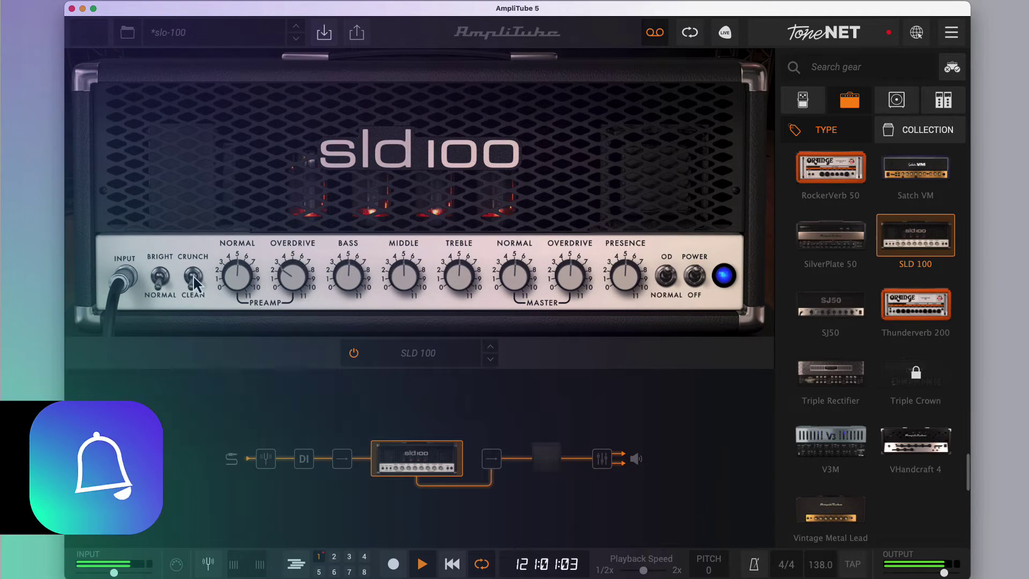
pyautogui.moveTo(294, 277); pyautogui.dragTo(294, 260)
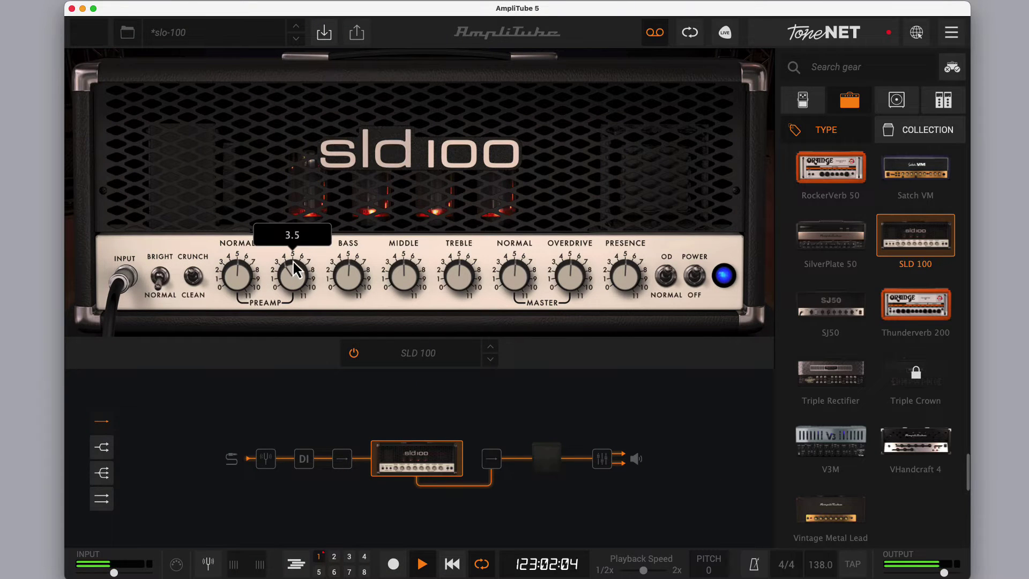
pyautogui.click(195, 280)
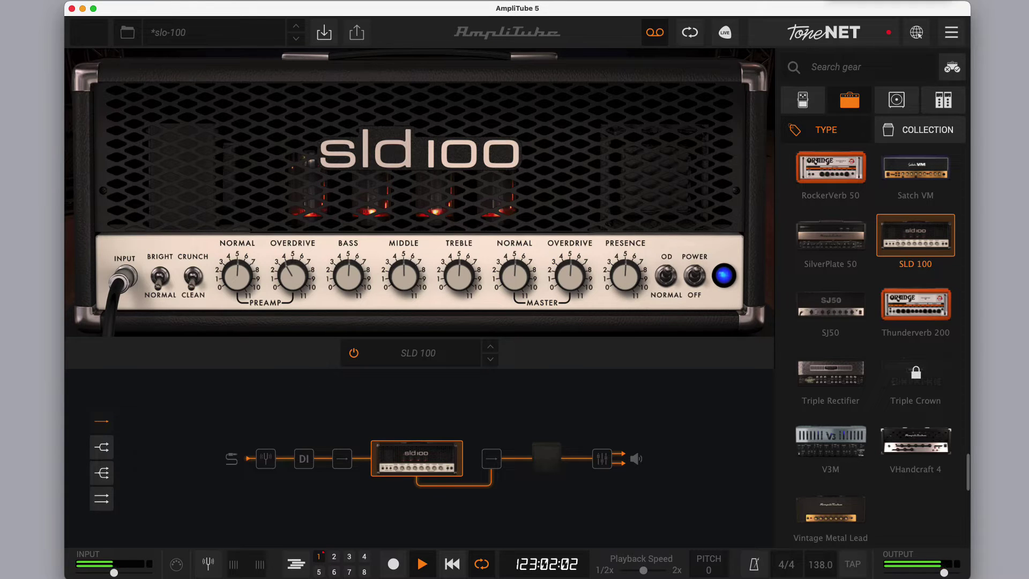
pyautogui.press('space')
# Return the Overdrive preamp knob to about 5, adjust the Treble knob and audition the loop
pyautogui.moveTo(298, 289); pyautogui.dragTo(291, 259)
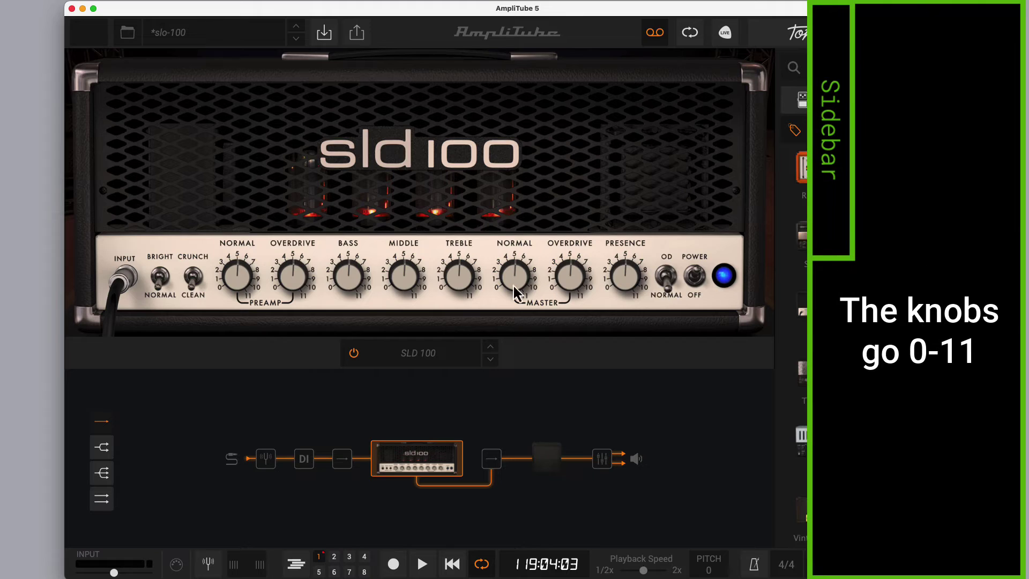
pyautogui.moveTo(462, 289)
pyautogui.mouseDown()
pyautogui.moveTo(471, 386)
pyautogui.moveTo(460, 358)
pyautogui.moveTo(440, 113)
pyautogui.moveTo(461, 273)
pyautogui.mouseUp()
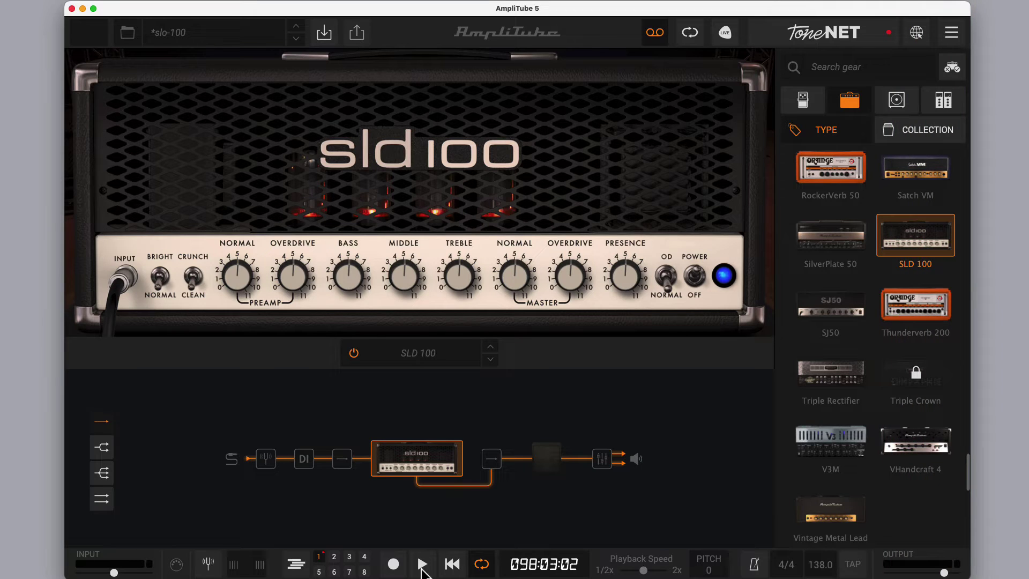
pyautogui.click(422, 564)
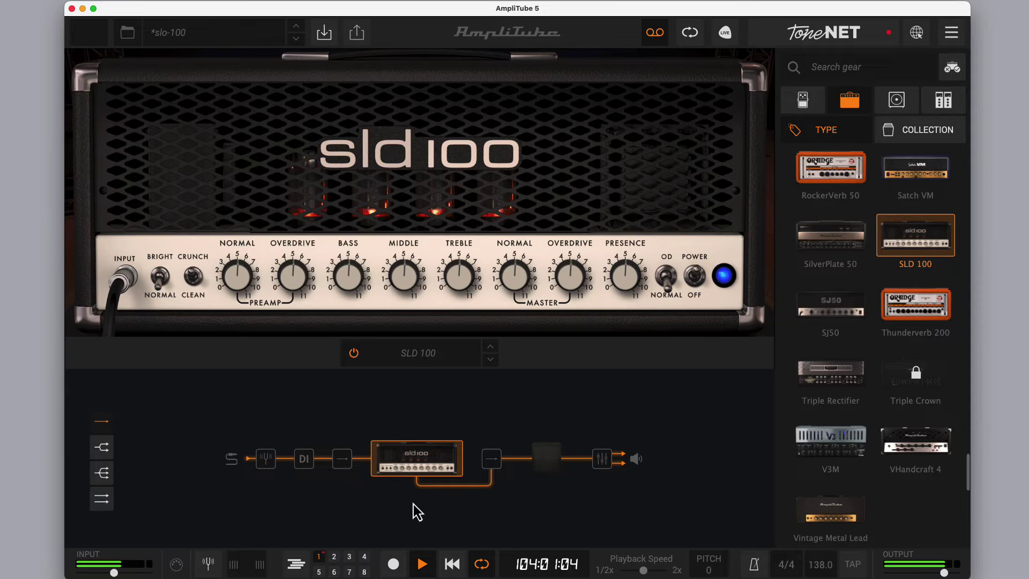
pyautogui.click(422, 566)
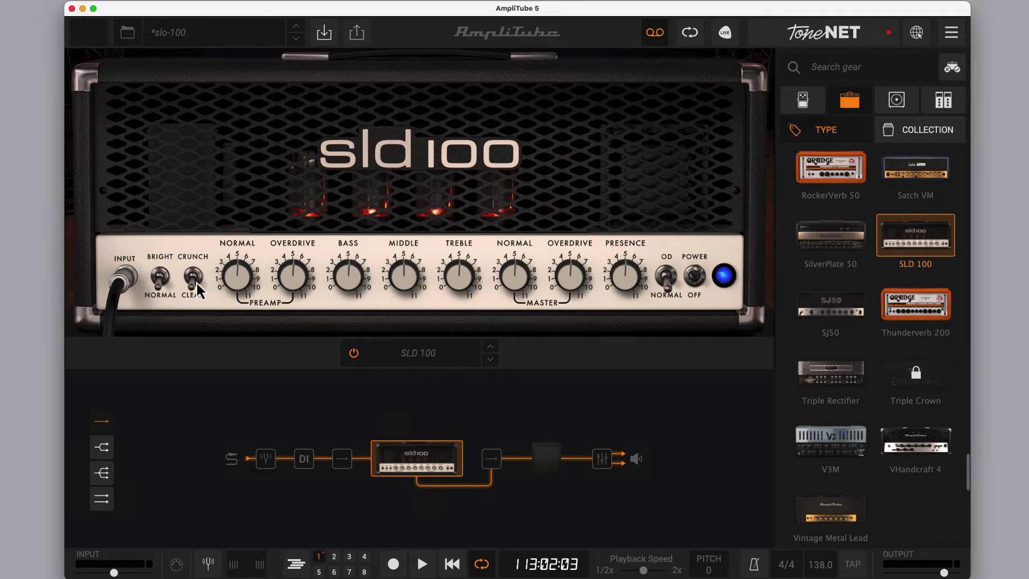
# Load a saved model preset on the SLD 100 amp
pyautogui.rightClick(664, 193)
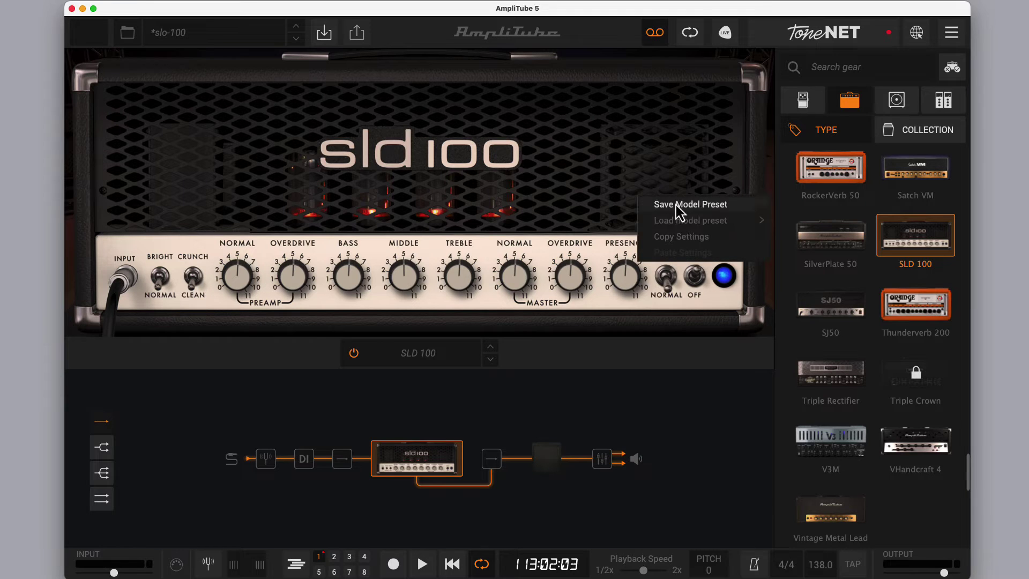
pyautogui.moveTo(695, 220)
pyautogui.click(571, 177)
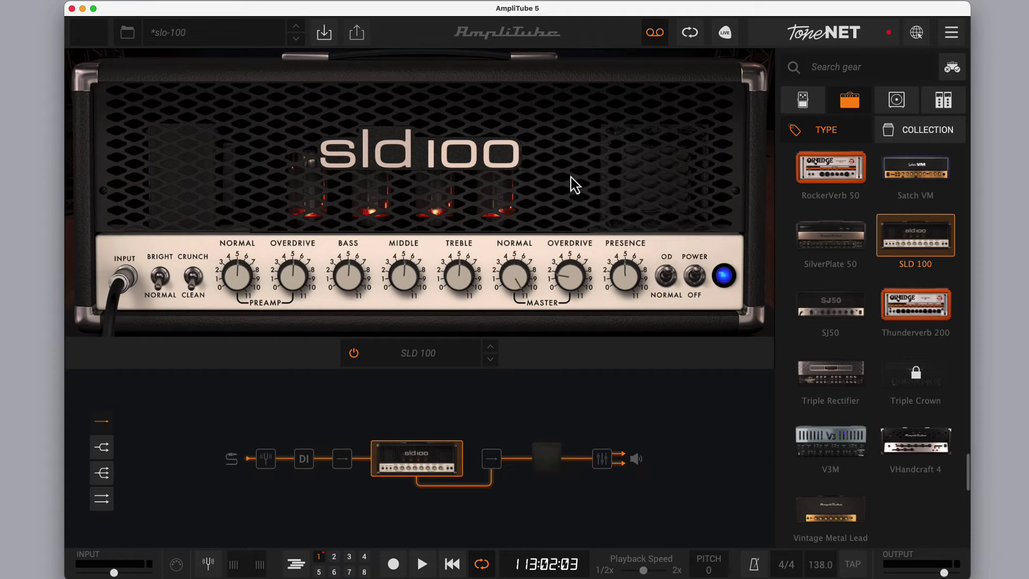
# Play the loop and compare the amp's Normal and OD channels
pyautogui.click(423, 564)
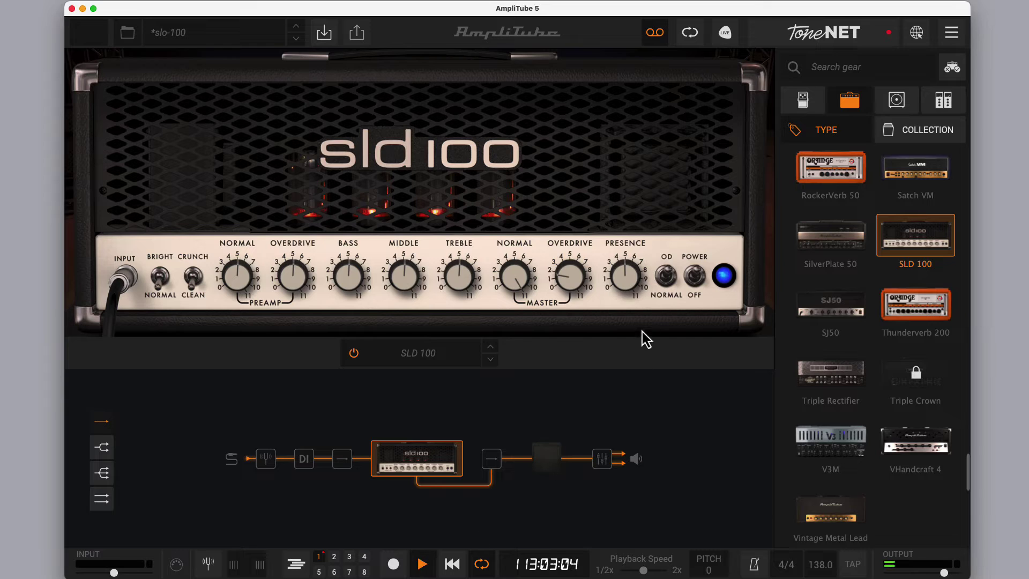
pyautogui.click(666, 276)
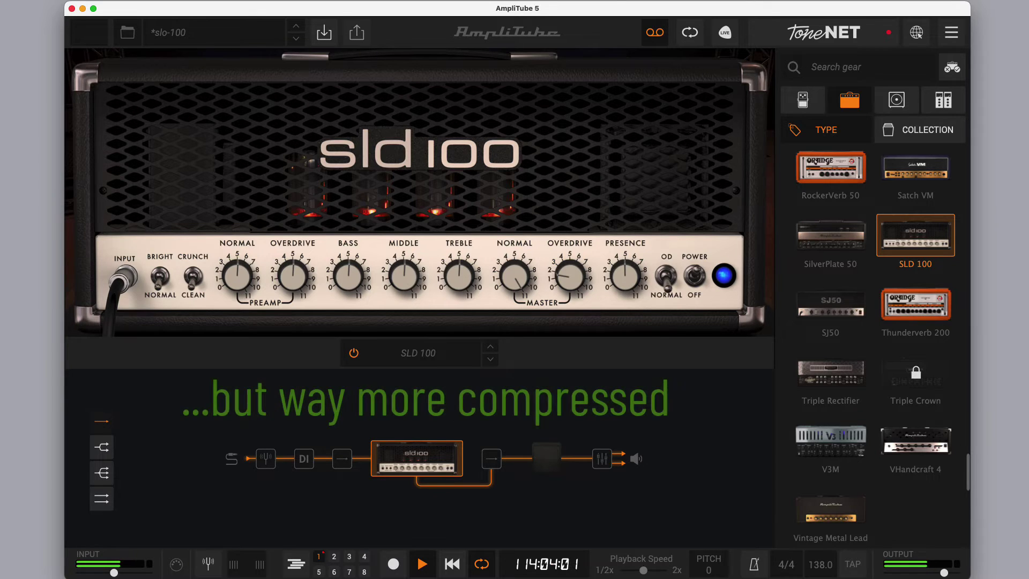
pyautogui.click(667, 276)
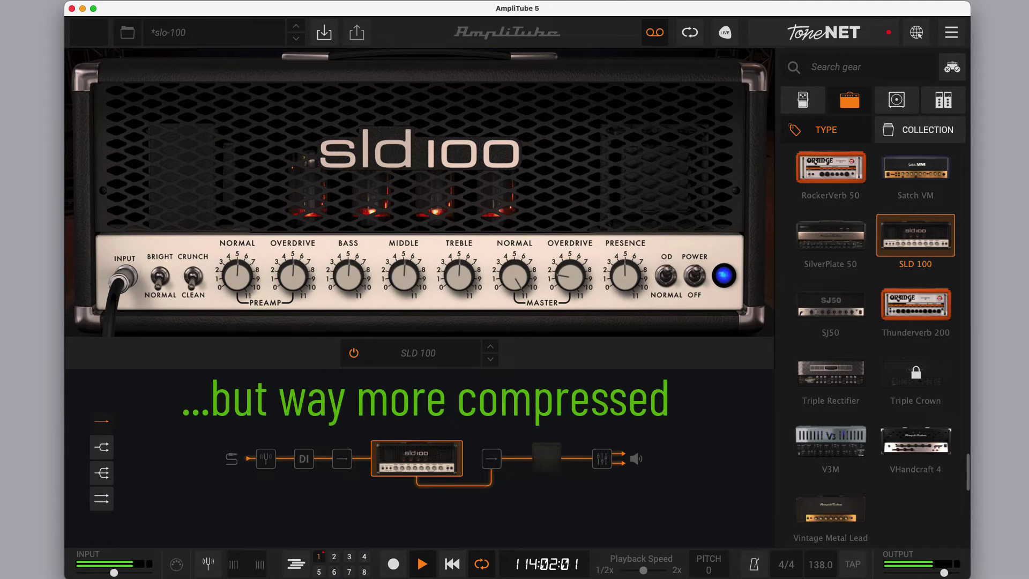
pyautogui.press('space')
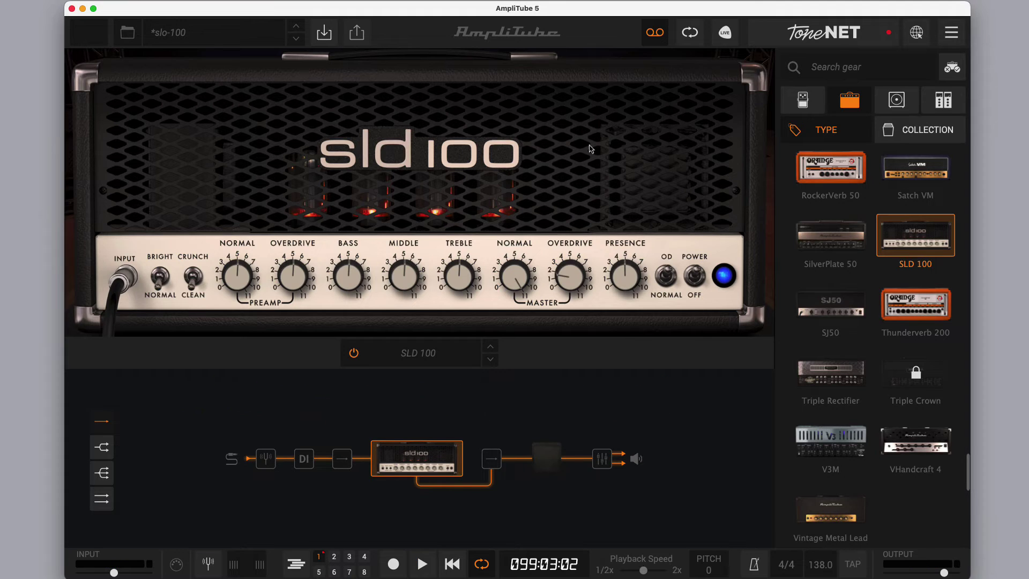
# Load a different saved model preset on the SLD 100 amp and audition it with the loop
pyautogui.rightClick(580, 157)
pyautogui.moveTo(625, 182)
pyautogui.click(503, 214)
pyautogui.press('space')
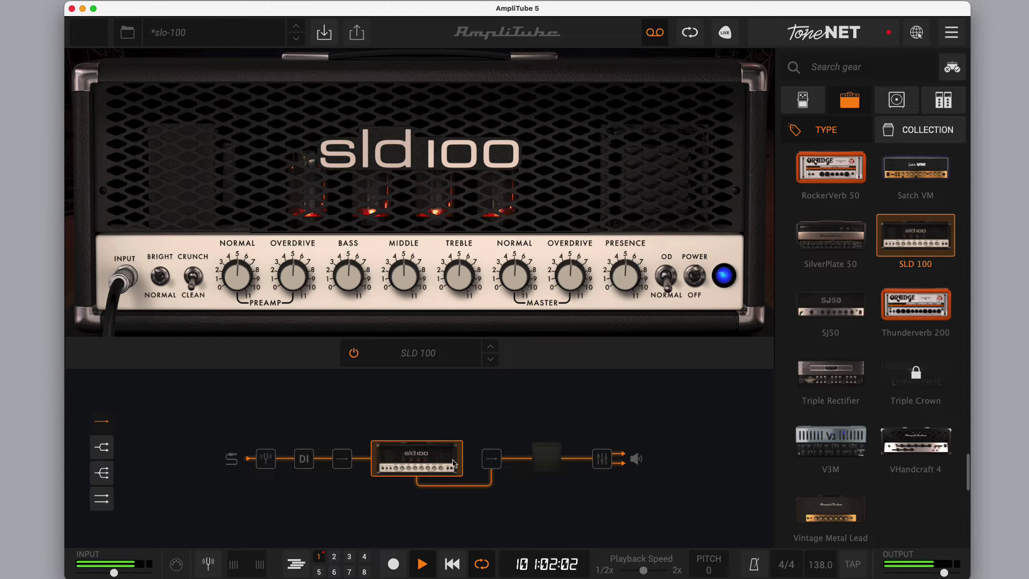
pyautogui.click(422, 570)
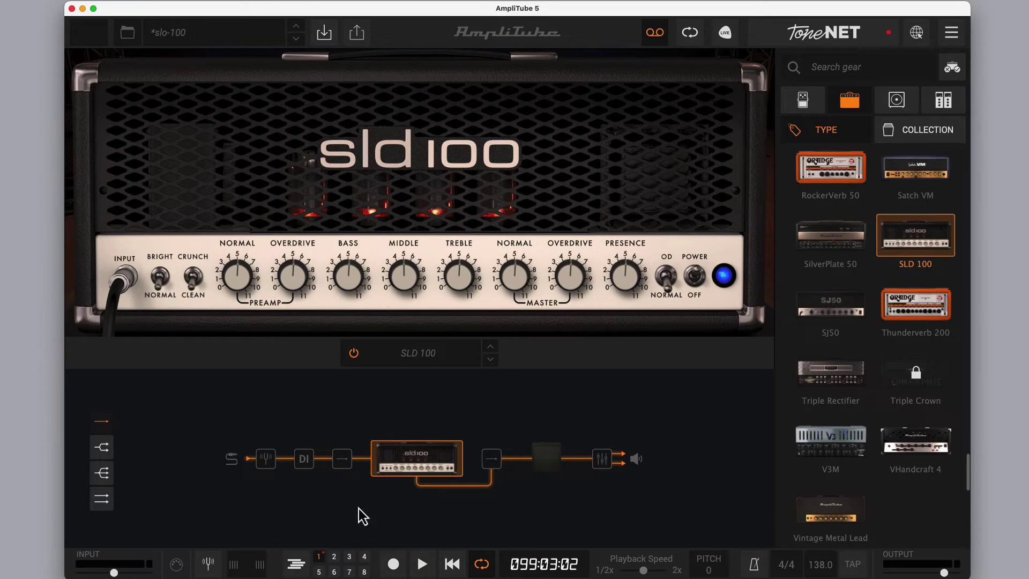
pyautogui.click(422, 569)
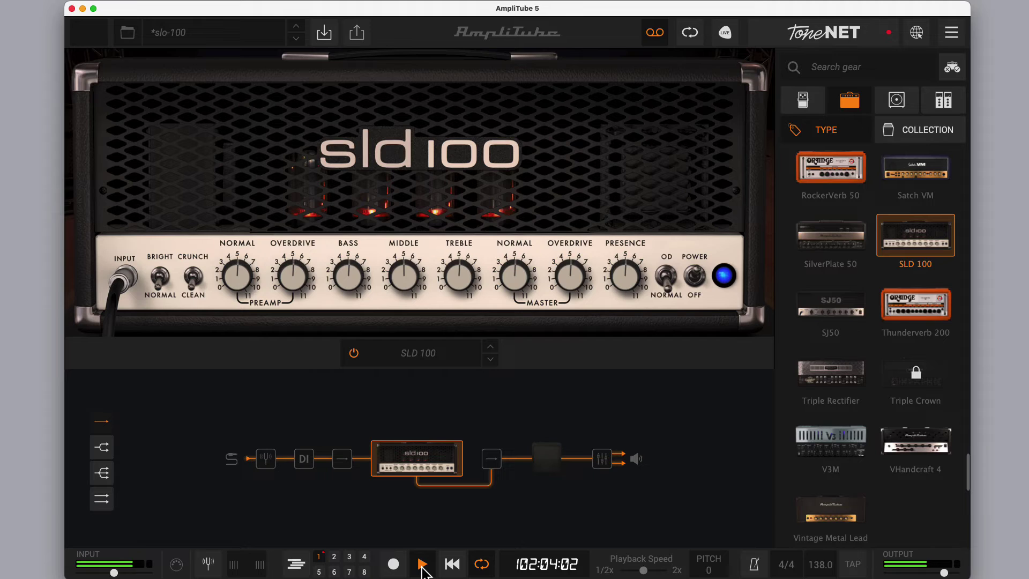
pyautogui.click(422, 567)
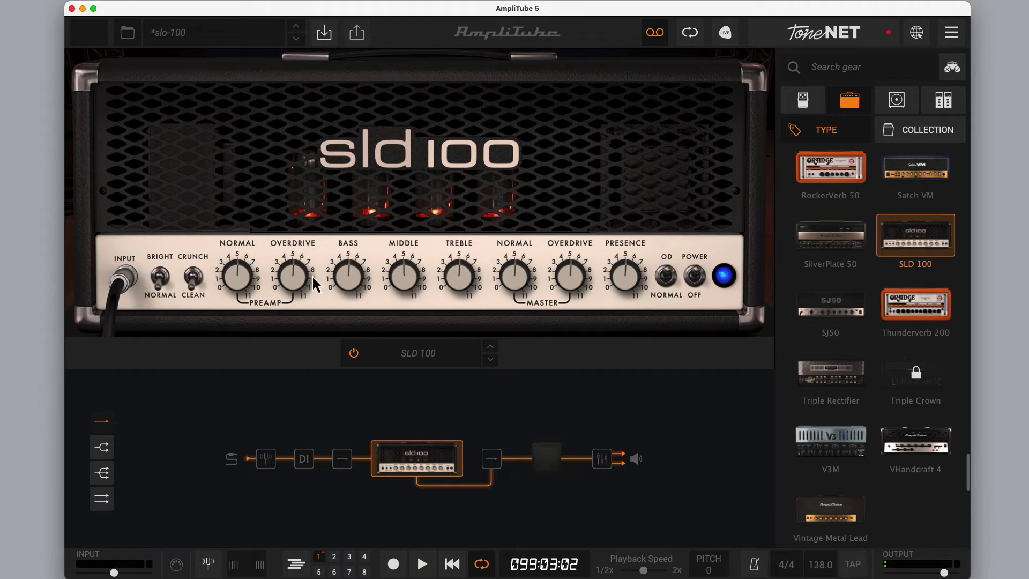
# Lower the Overdrive preamp knob to 1.9, play the loop and fine-tune the knob to 1.7
pyautogui.moveTo(294, 278); pyautogui.dragTo(304, 334)
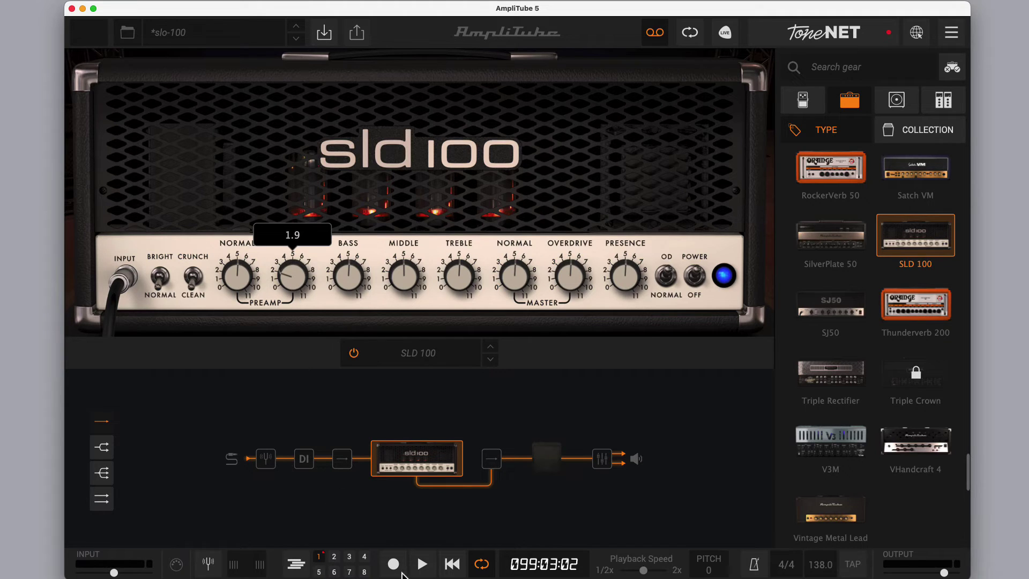
pyautogui.click(424, 567)
pyautogui.moveTo(287, 282); pyautogui.dragTo(287, 286)
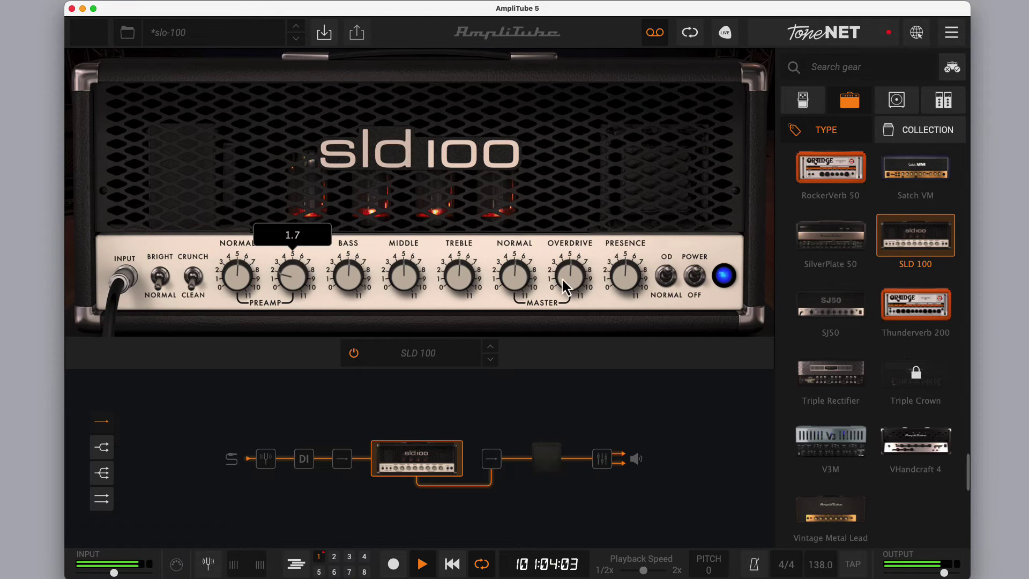
# Try the Overdrive master knob at 11 with the loop playing and return it to about 5
pyautogui.moveTo(573, 285)
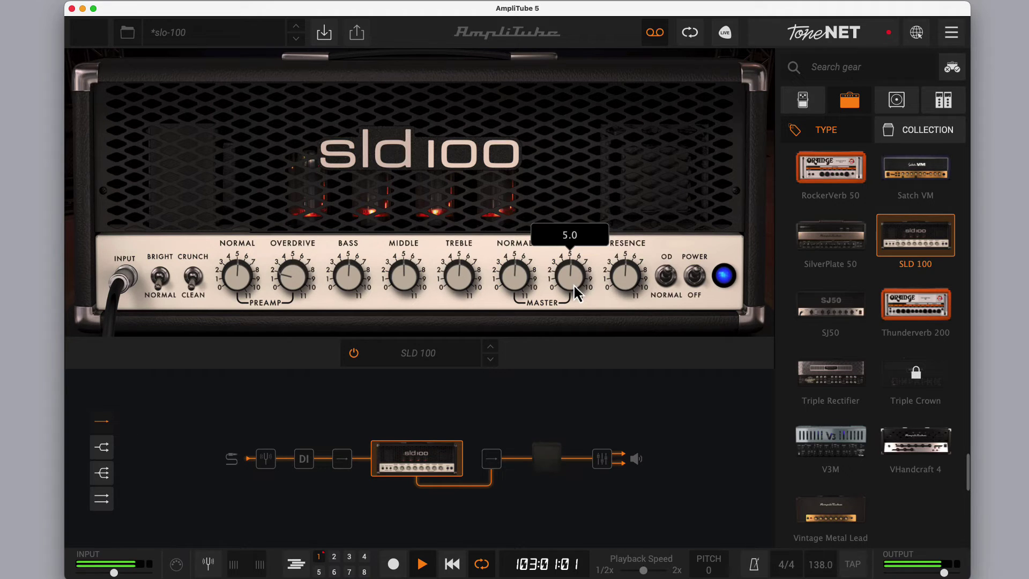
pyautogui.moveTo(574, 284); pyautogui.dragTo(567, 179)
pyautogui.click(423, 566)
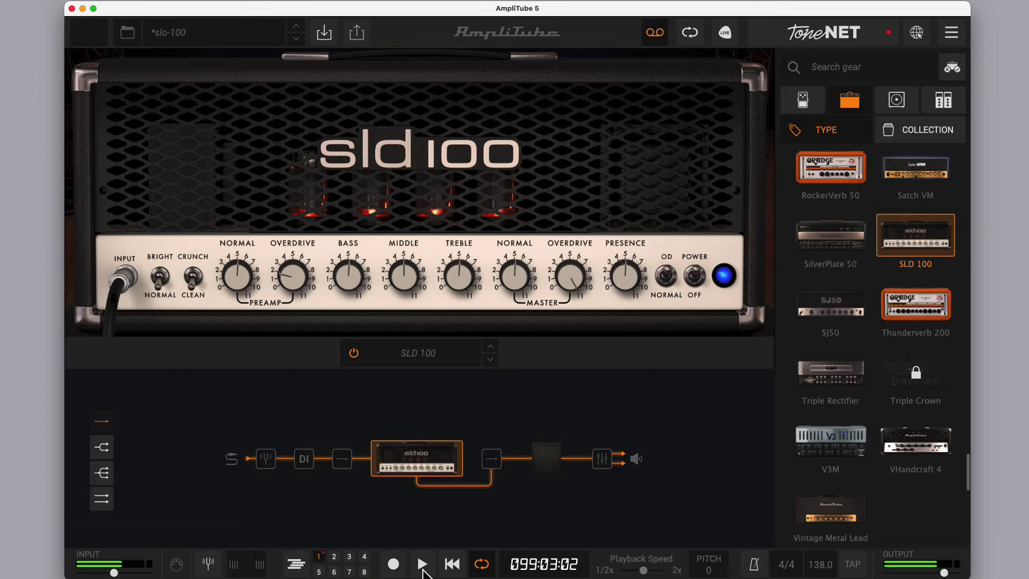
pyautogui.moveTo(570, 276); pyautogui.dragTo(597, 384)
# Raise the Overdrive preamp knob to about 7 and audition the loop
pyautogui.press('space')
pyautogui.moveTo(289, 282); pyautogui.dragTo(305, 198)
pyautogui.click(427, 568)
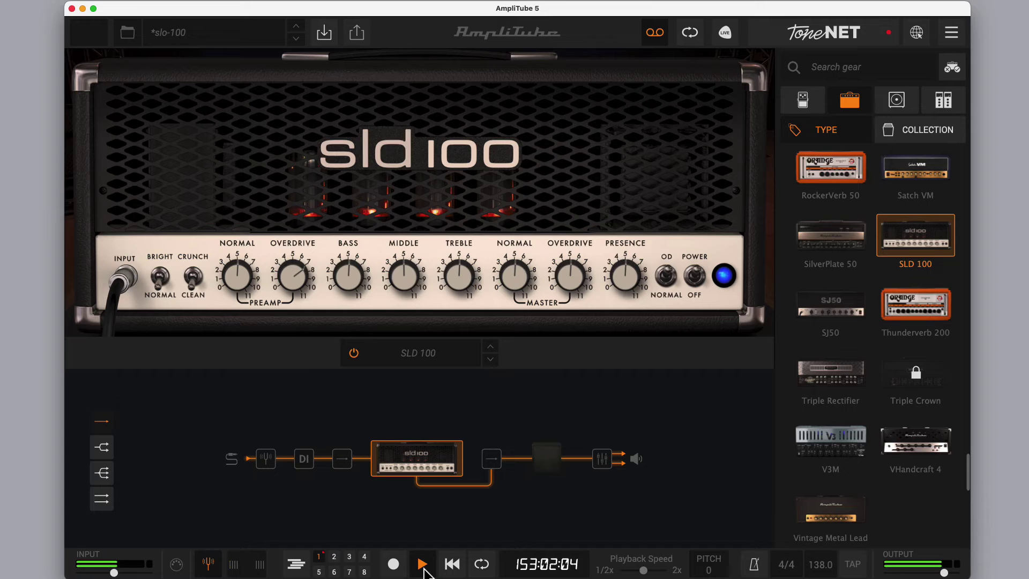
pyautogui.click(423, 566)
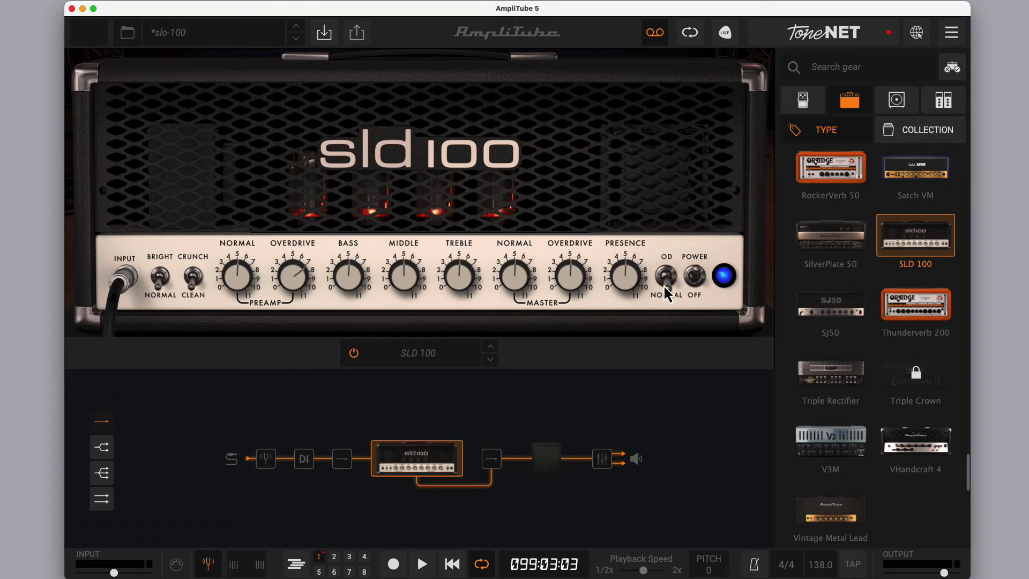
# Sweep the Bass knob on the Normal channel during playback and set Presence to 4.8
pyautogui.click(423, 570)
pyautogui.moveTo(350, 277); pyautogui.dragTo(447, 287)
pyautogui.moveTo(627, 282)
pyautogui.mouseDown()
pyautogui.moveTo(619, 169)
pyautogui.moveTo(618, 207)
pyautogui.moveTo(652, 327)
pyautogui.moveTo(689, 382)
pyautogui.moveTo(637, 327)
pyautogui.moveTo(619, 287)
pyautogui.mouseUp()
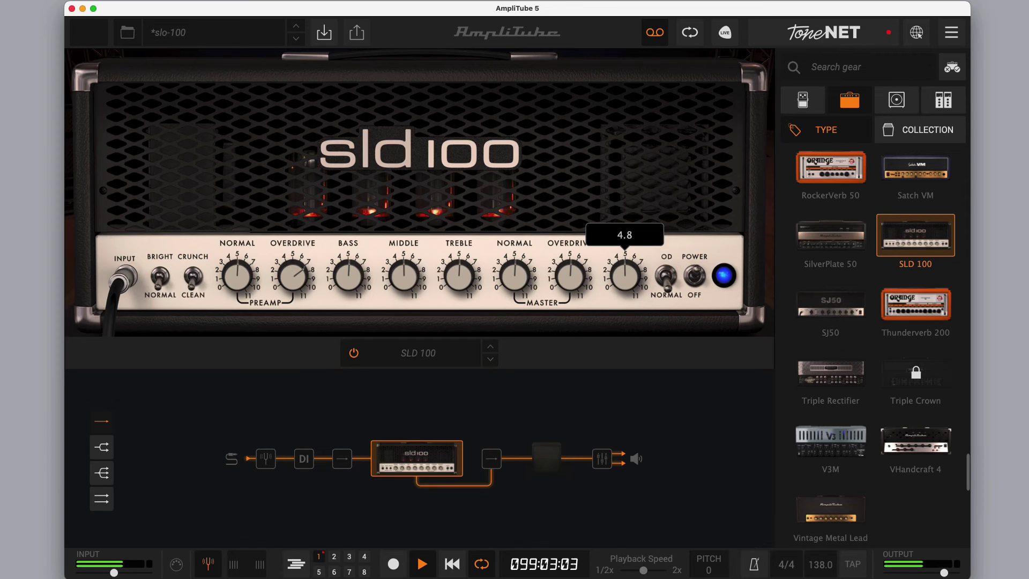
pyautogui.click(420, 565)
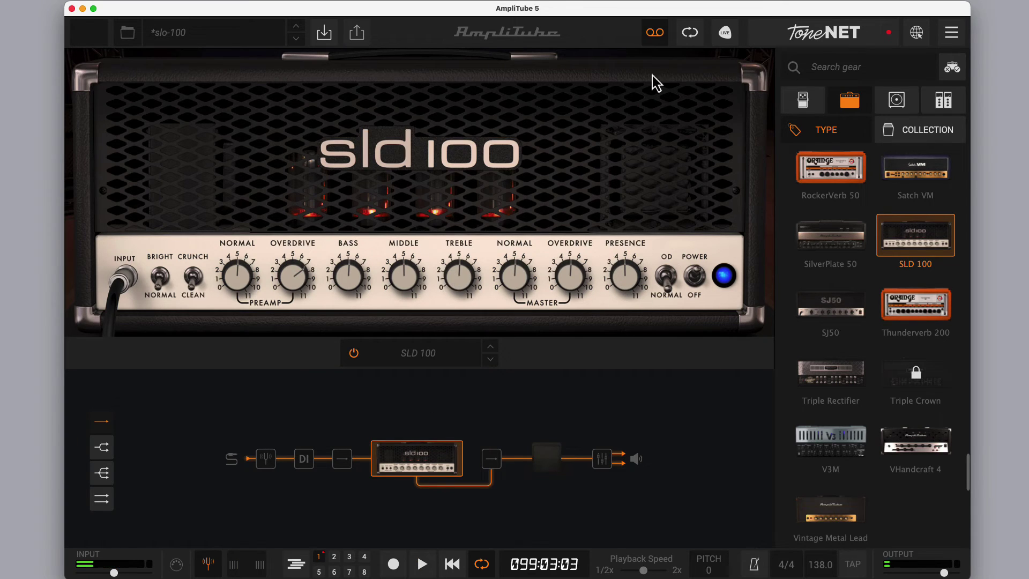
# Switch to the OD channel and sweep the Bass and Middle knobs during playback, returning both to about 5
pyautogui.click(668, 276)
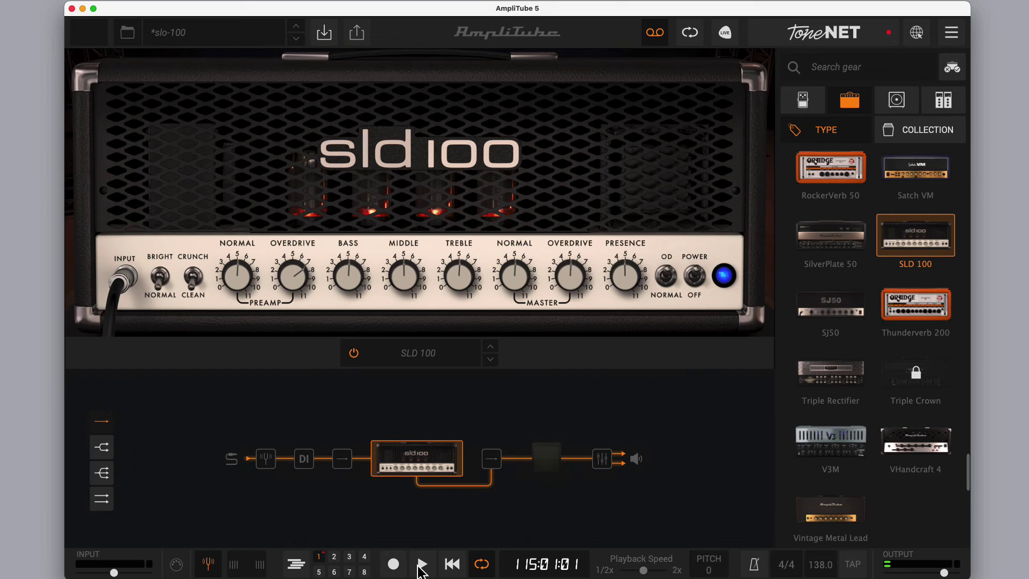
pyautogui.click(421, 569)
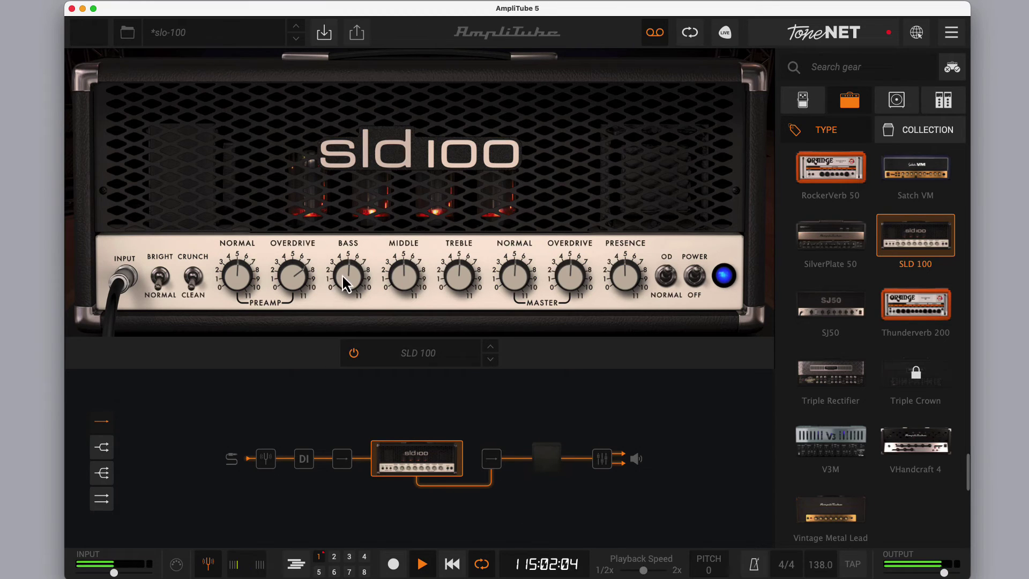
pyautogui.moveTo(347, 278); pyautogui.dragTo(427, 156)
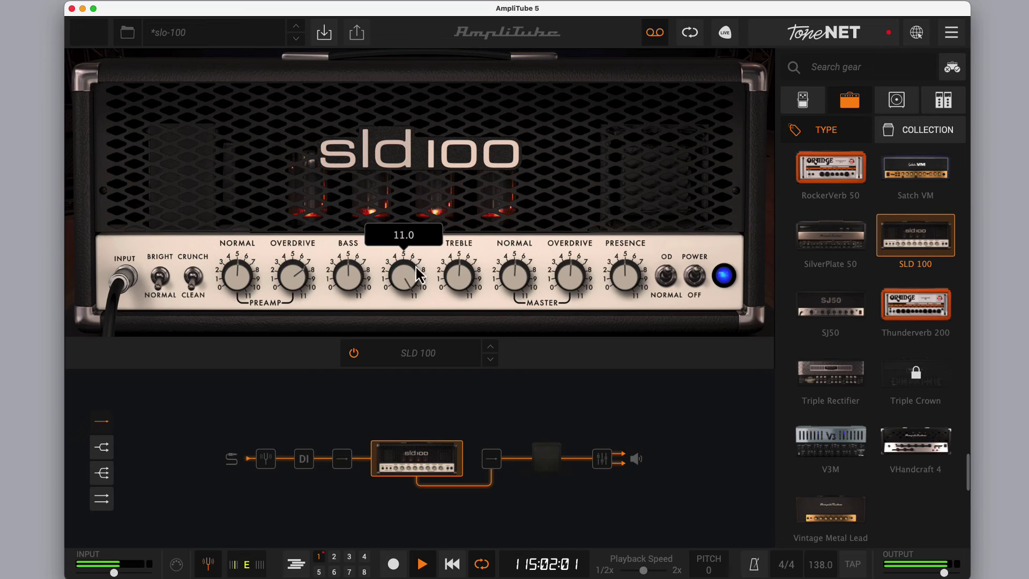
pyautogui.moveTo(405, 283); pyautogui.dragTo(487, 515)
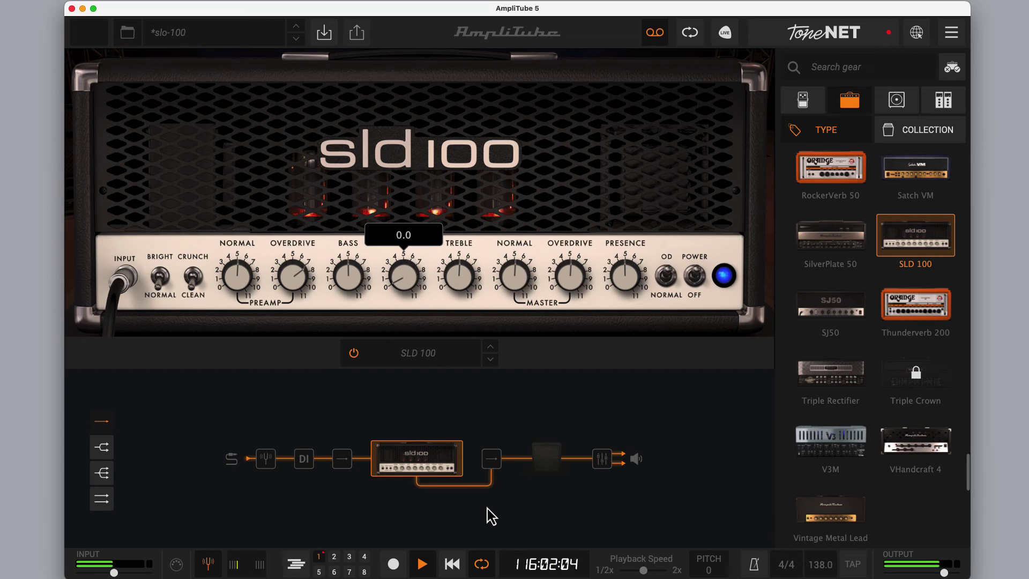
pyautogui.moveTo(398, 285); pyautogui.dragTo(445, 207)
# Turn the Treble knob down and back up to 4.8, and adjust the Presence knob
pyautogui.moveTo(472, 279); pyautogui.dragTo(470, 381)
pyautogui.moveTo(466, 298); pyautogui.dragTo(500, 208)
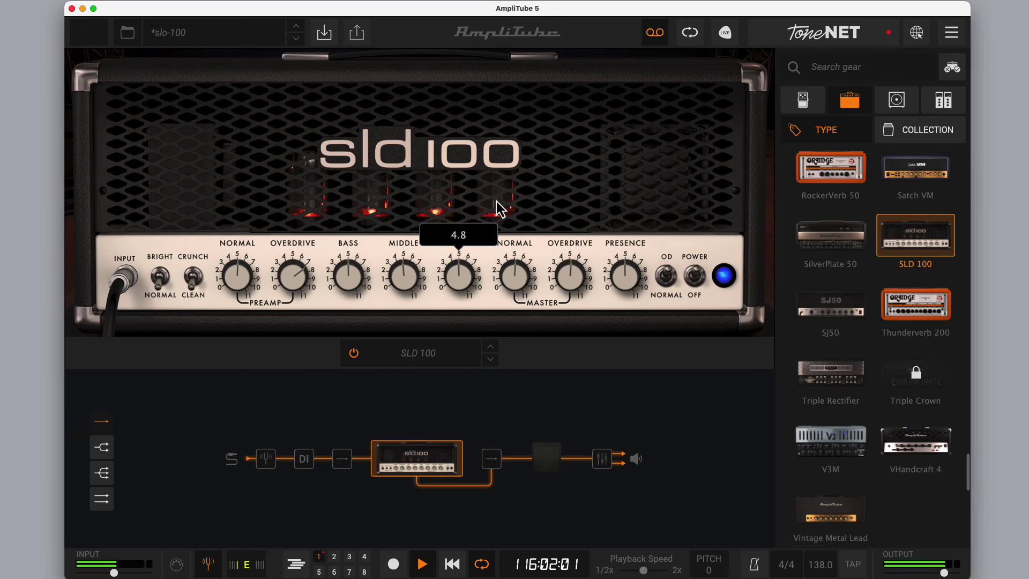
pyautogui.moveTo(628, 281)
pyautogui.mouseDown()
pyautogui.moveTo(639, 323)
pyautogui.moveTo(689, 386)
pyautogui.moveTo(638, 326)
pyautogui.moveTo(623, 275)
pyautogui.moveTo(636, 202)
pyautogui.moveTo(659, 156)
pyautogui.moveTo(653, 214)
pyautogui.moveTo(697, 393)
pyautogui.moveTo(641, 322)
pyautogui.moveTo(627, 279)
pyautogui.mouseUp()
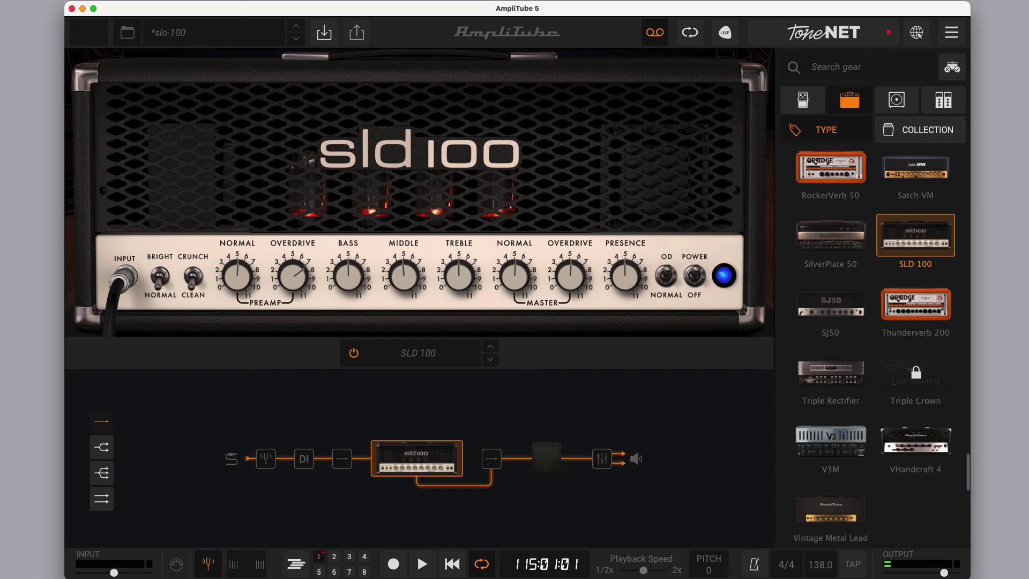